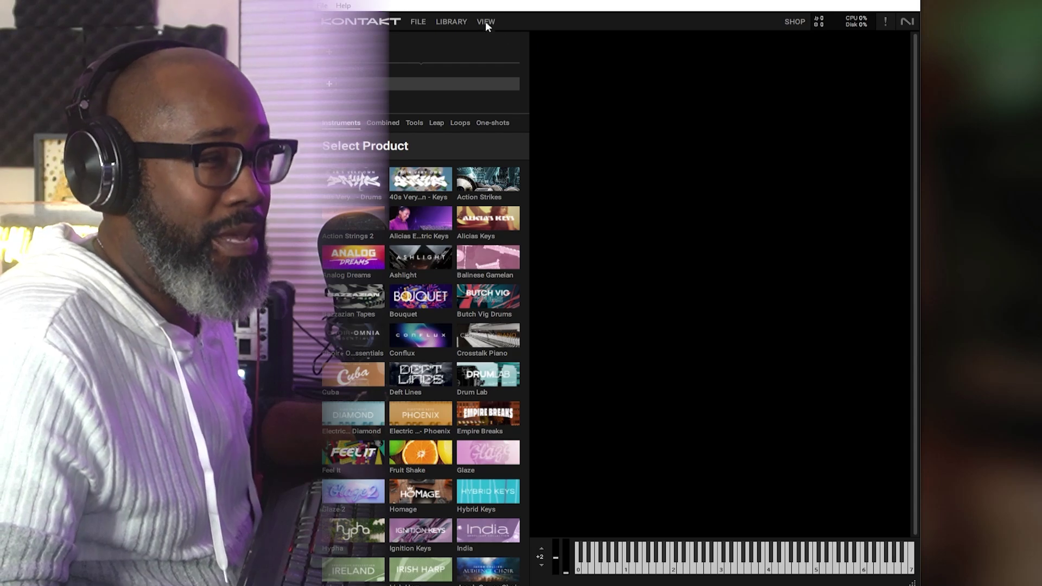
pyautogui.click(484, 21)
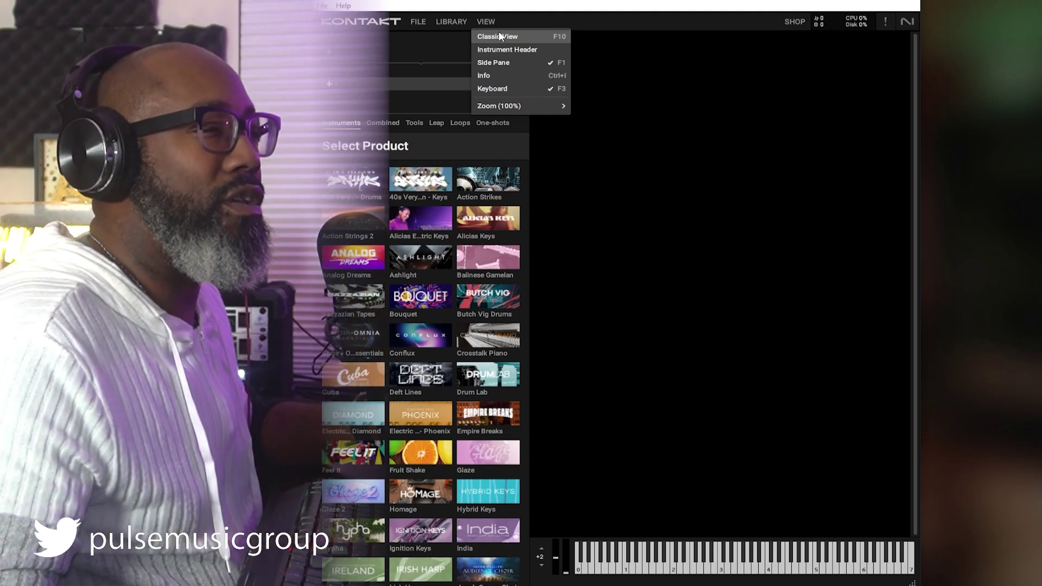
pyautogui.click(498, 36)
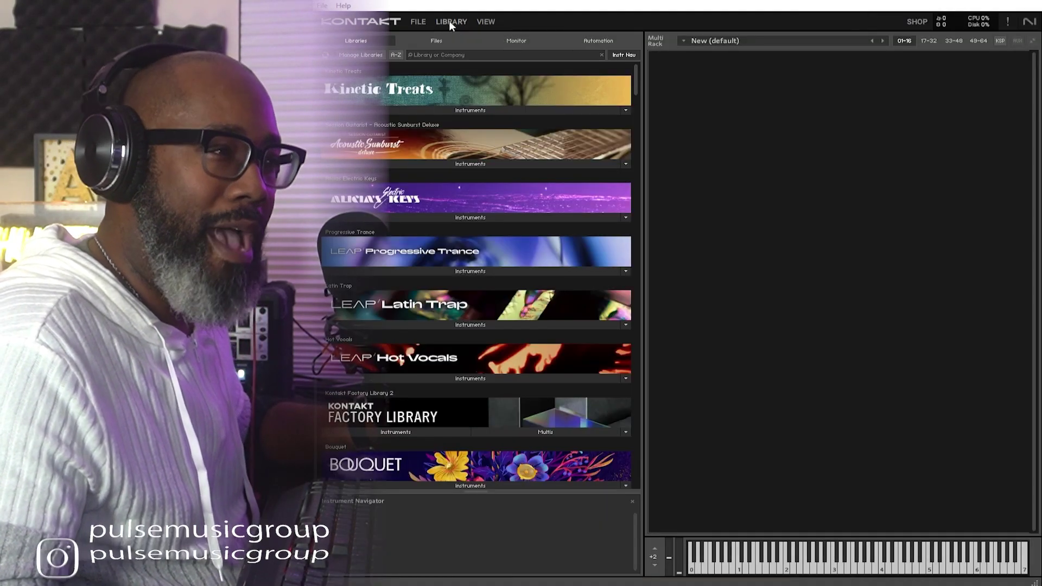
pyautogui.click(486, 21)
pyautogui.click(498, 36)
pyautogui.click(419, 21)
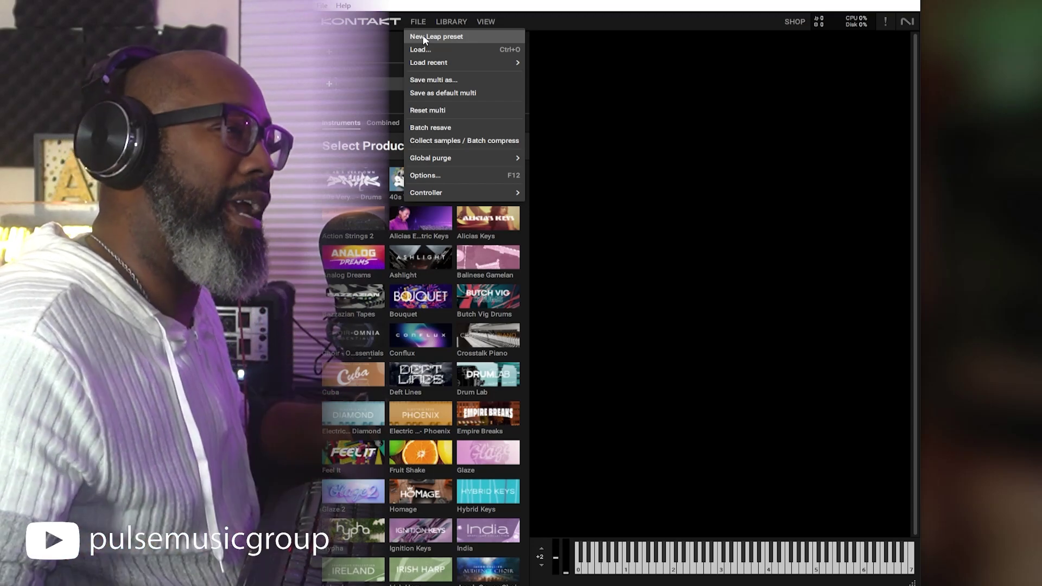
# - Switch to Classic View and create a new empty instrument in the rack
pyautogui.click(480, 22)
pyautogui.click(481, 22)
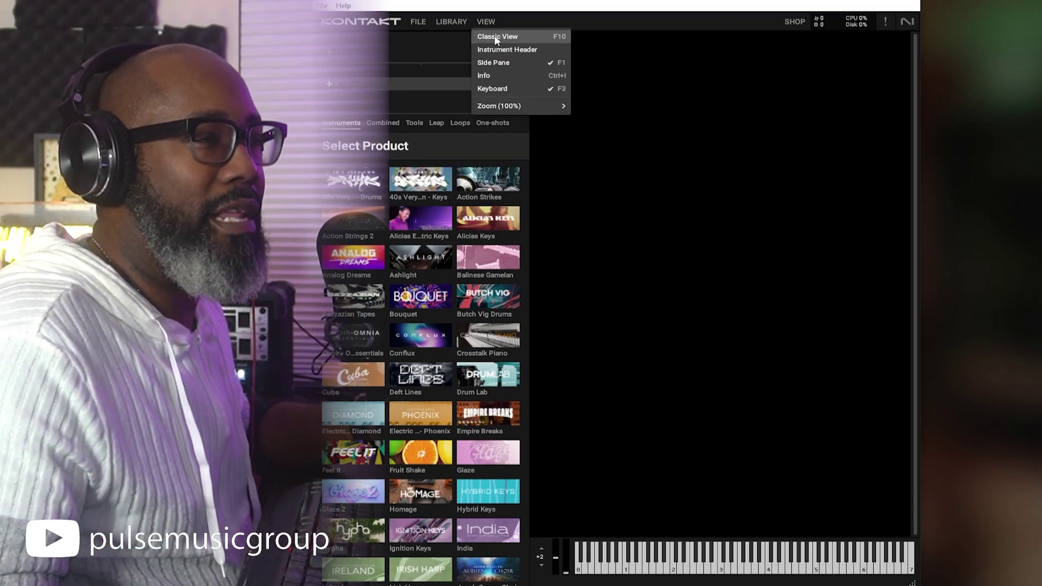
pyautogui.click(494, 34)
pyautogui.click(418, 22)
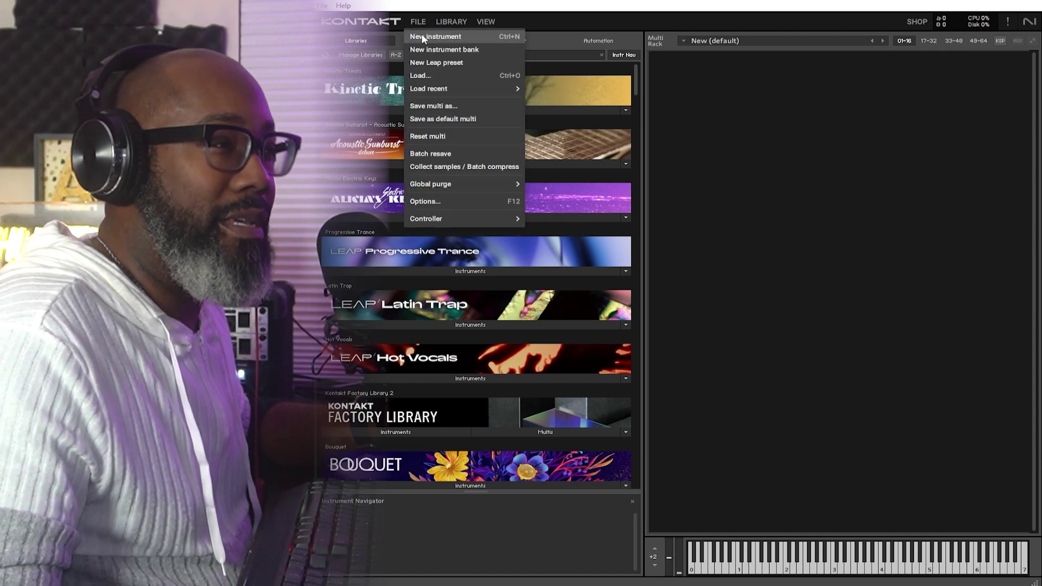
pyautogui.click(422, 35)
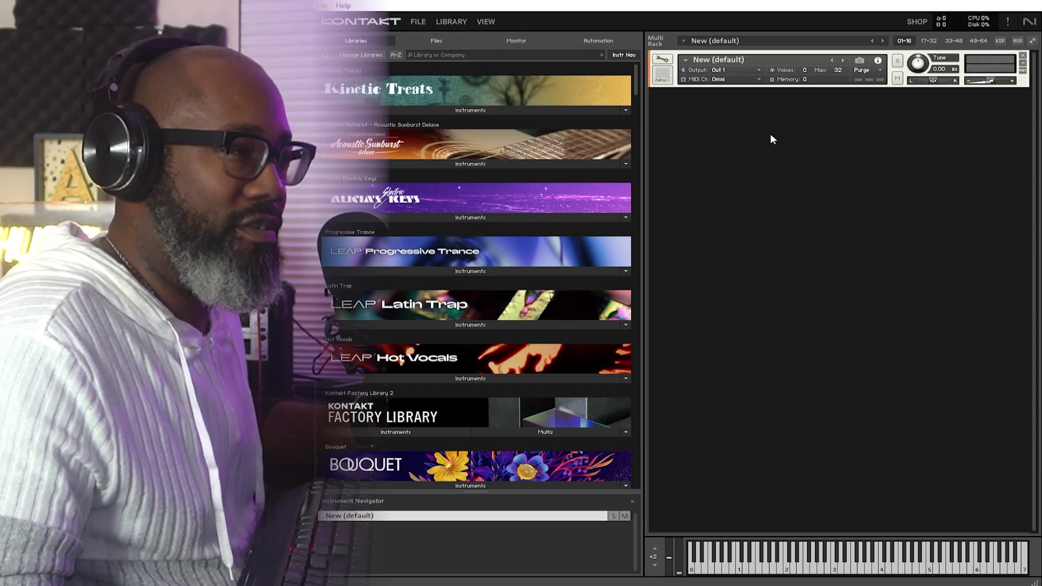
# - Put the new instrument into edit mode and show its Group Editor, Mapping Editor and Wave Editor
pyautogui.click(662, 59)
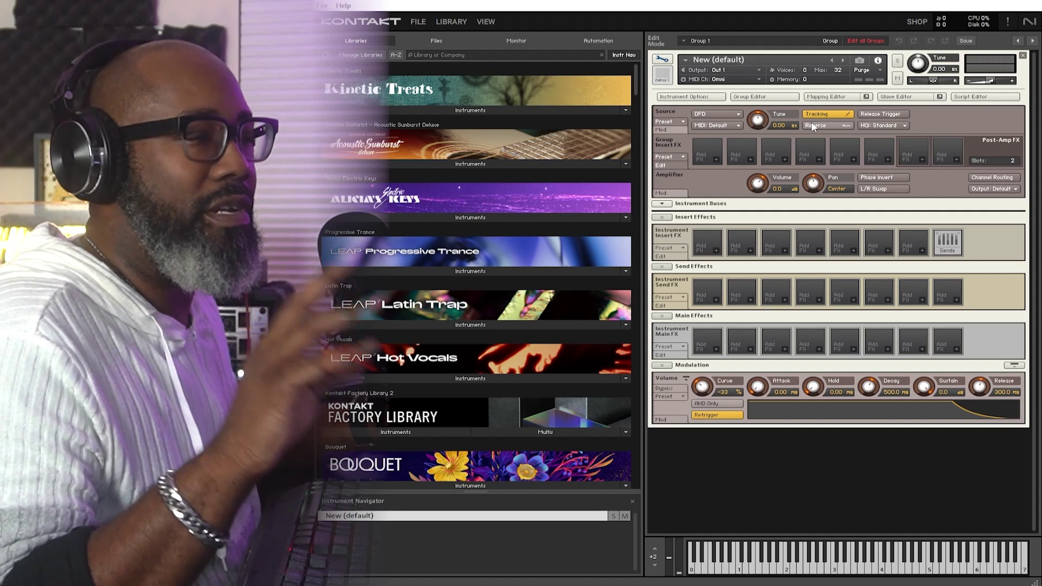
pyautogui.click(755, 96)
pyautogui.click(826, 97)
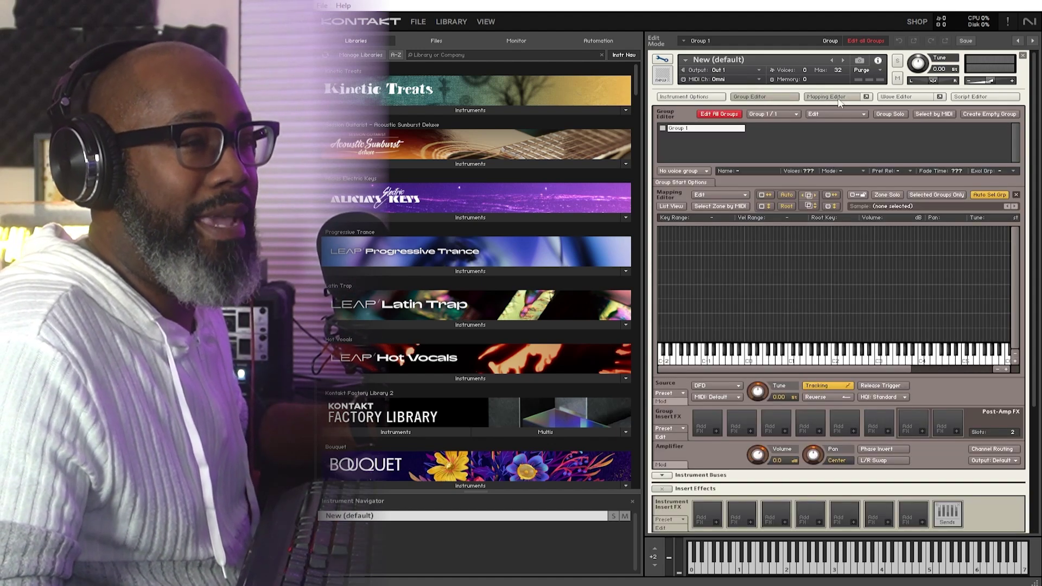
pyautogui.click(898, 97)
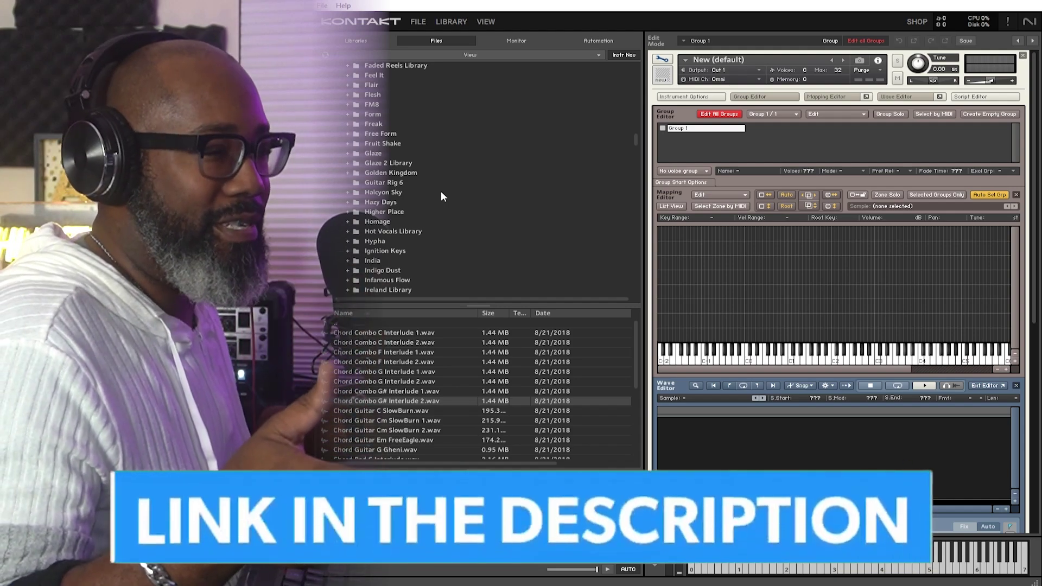
# - Browse the file folders to the Alright Kit Samples inside the Samples folder of Hot Vocals Library
pyautogui.scroll(2, 455, 169)
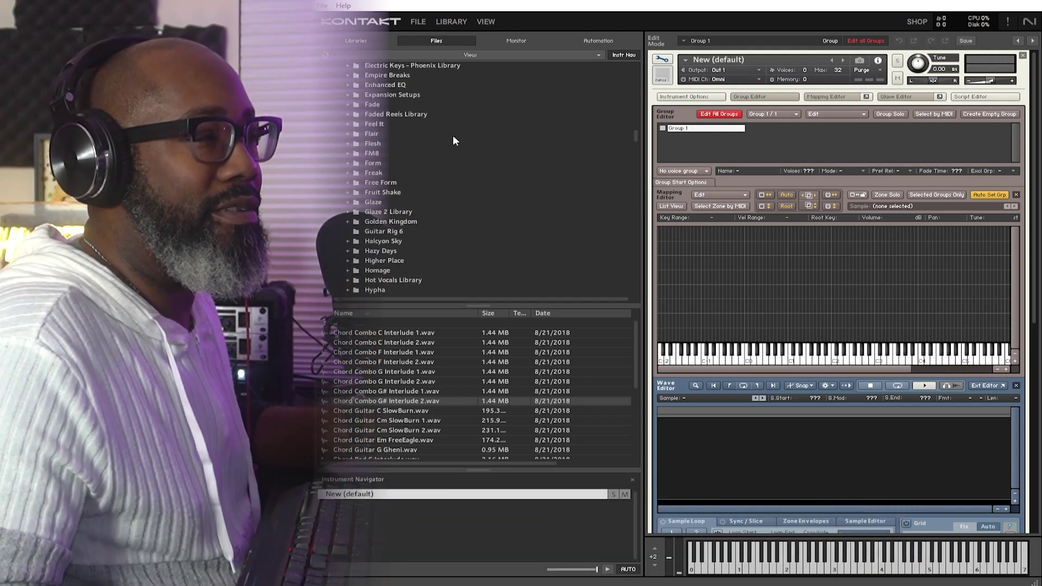
pyautogui.scroll(-2, 484, 184)
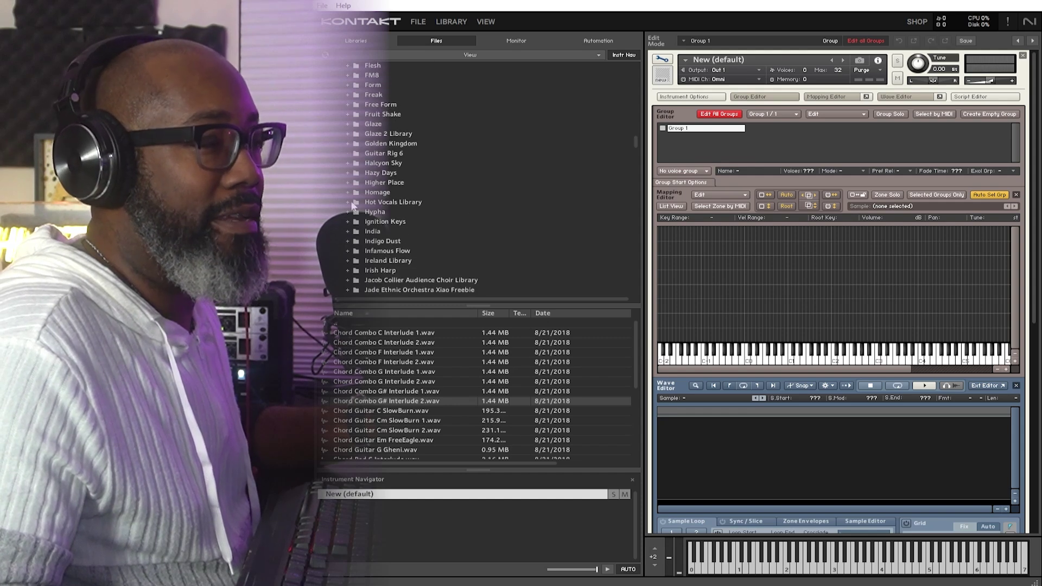
pyautogui.click(348, 202)
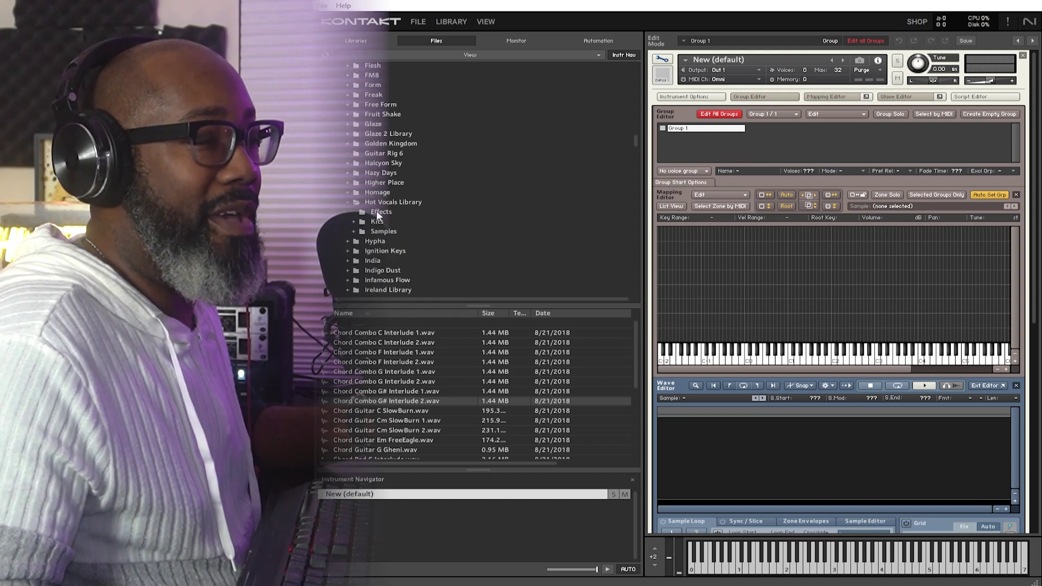
pyautogui.click(354, 231)
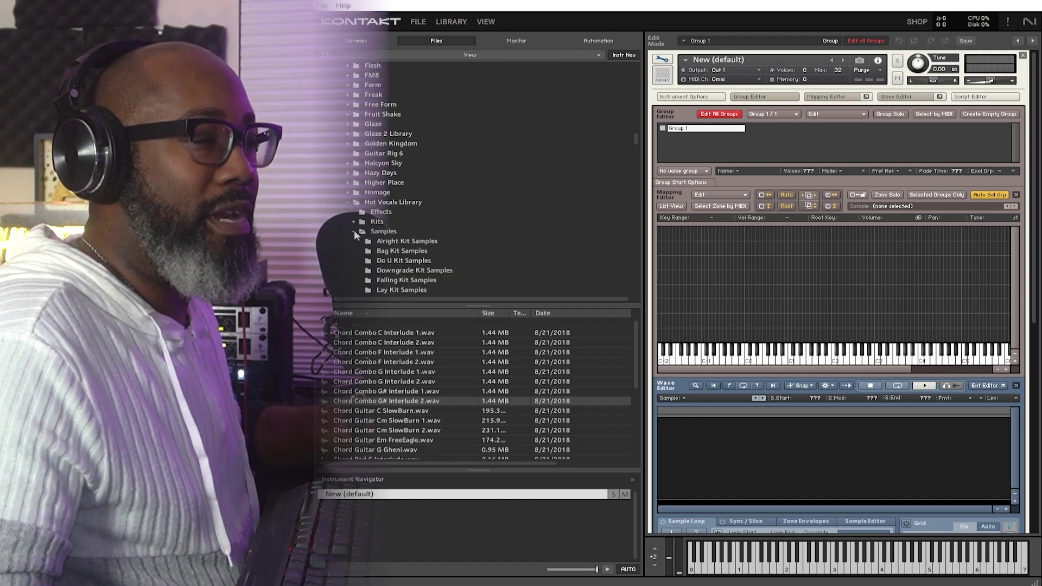
pyautogui.scroll(-1, 480, 194)
pyautogui.scroll(-1, 480, 194)
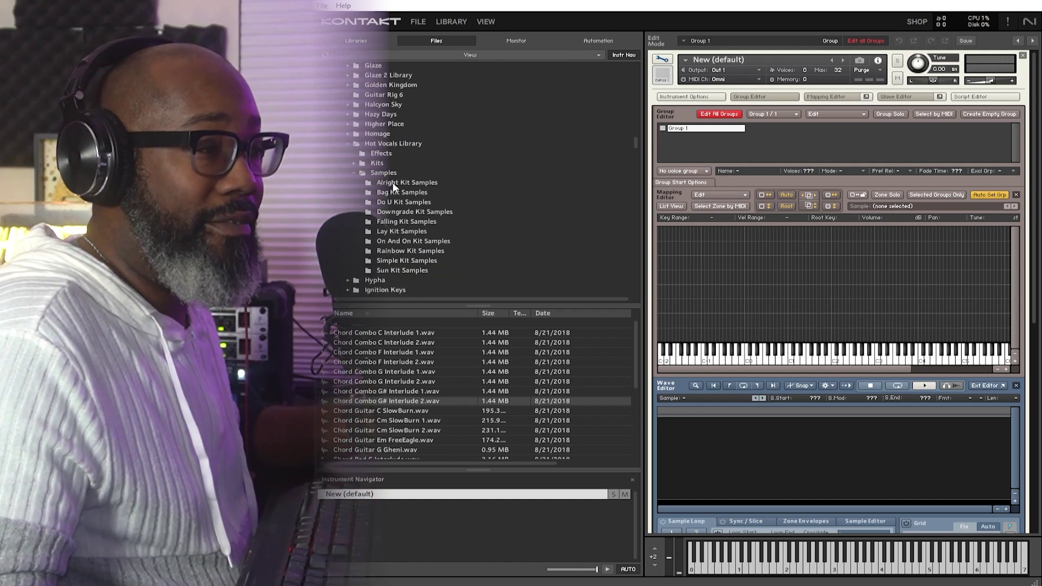
pyautogui.click(392, 182)
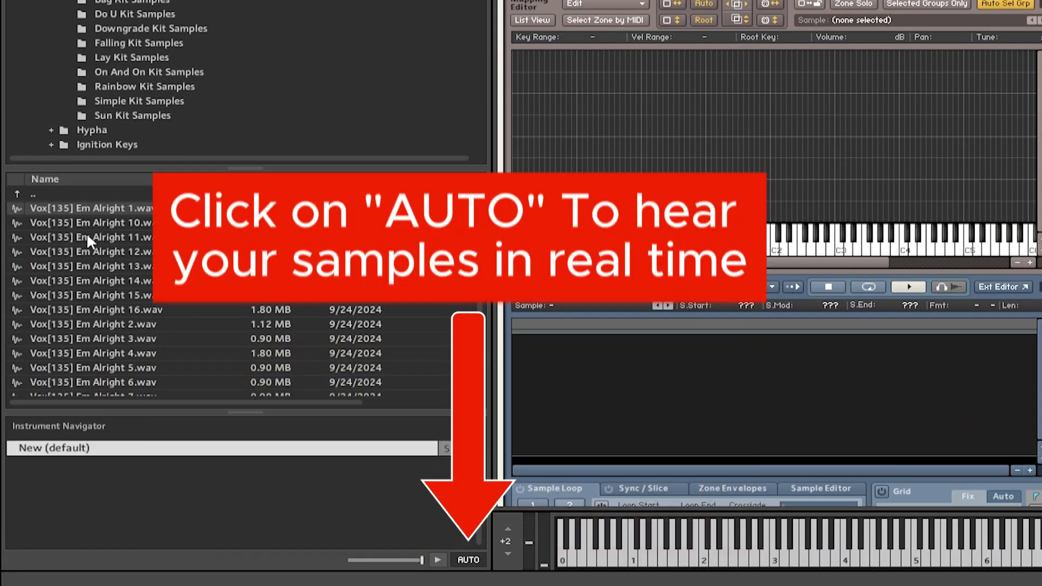
# - Audition the vocal samples Vox[135] Em Alright 10, 11, 12 and 13
pyautogui.click(95, 222)
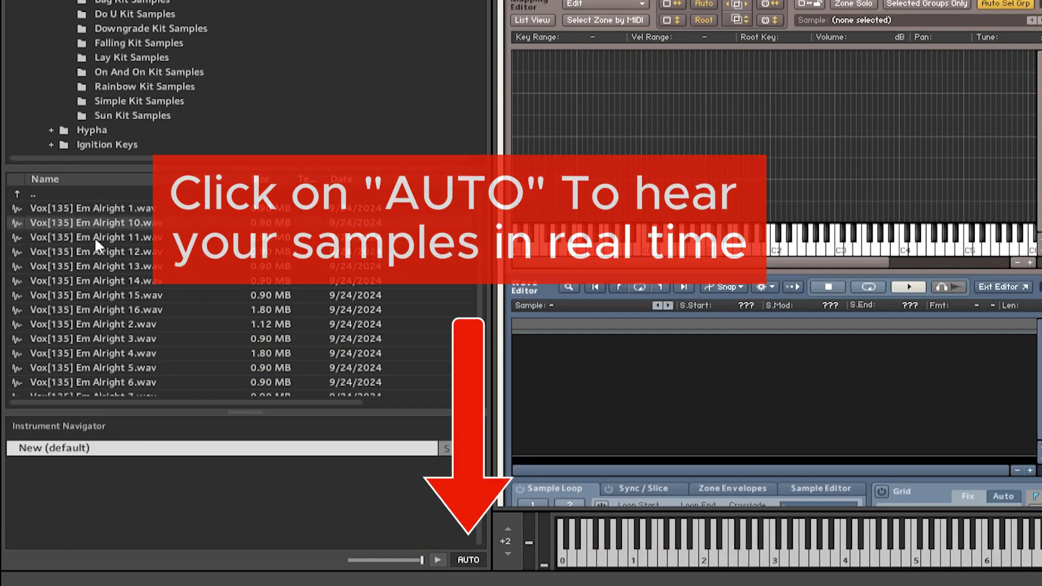
pyautogui.click(95, 237)
pyautogui.click(95, 253)
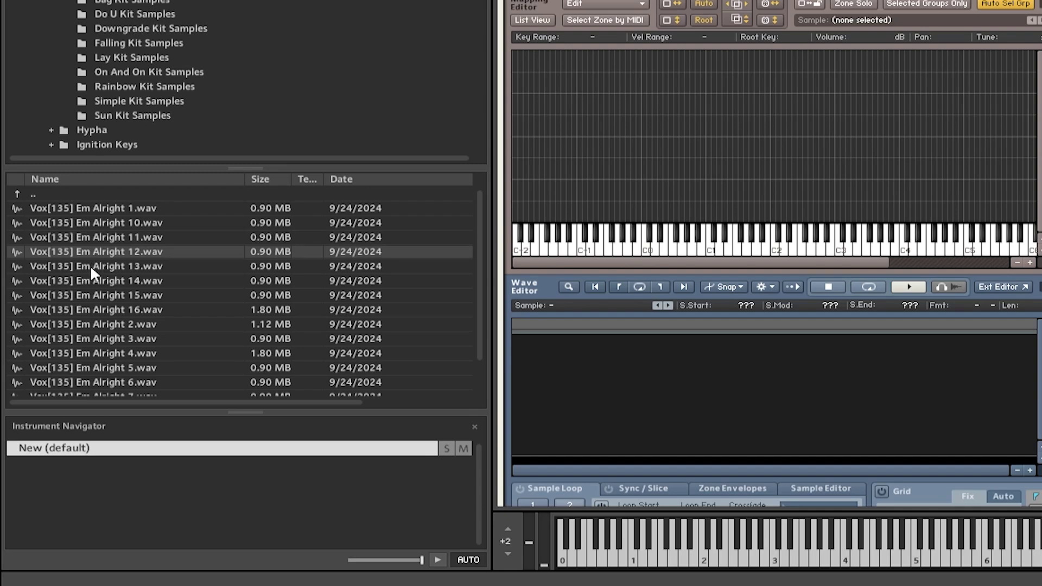
pyautogui.click(90, 265)
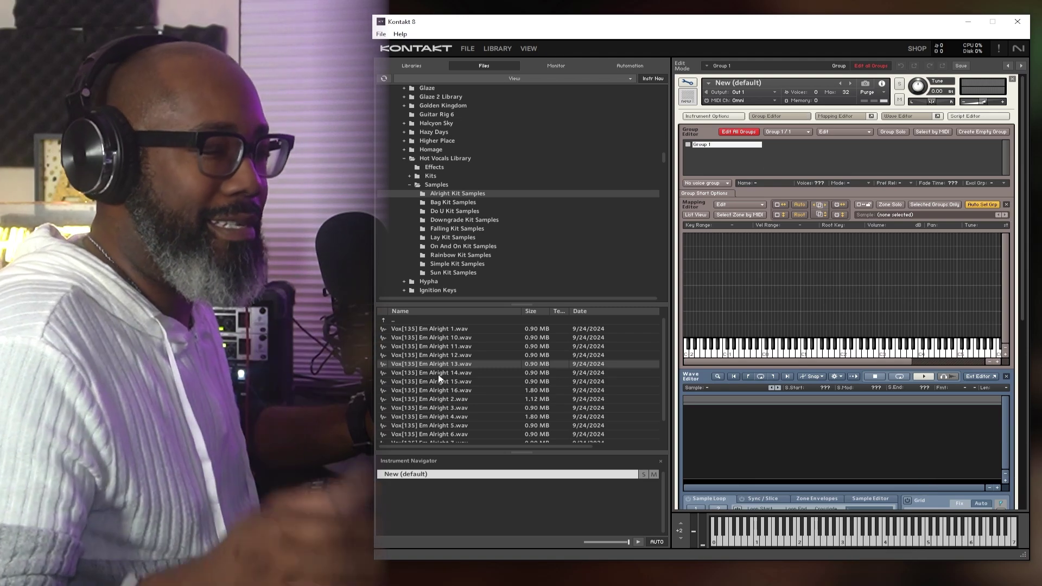
# - Map Vox[135] Em Alright 1.wav to key C3 in the Mapping Editor and extend its key range up to E4
pyautogui.moveTo(417, 332); pyautogui.dragTo(878, 325)
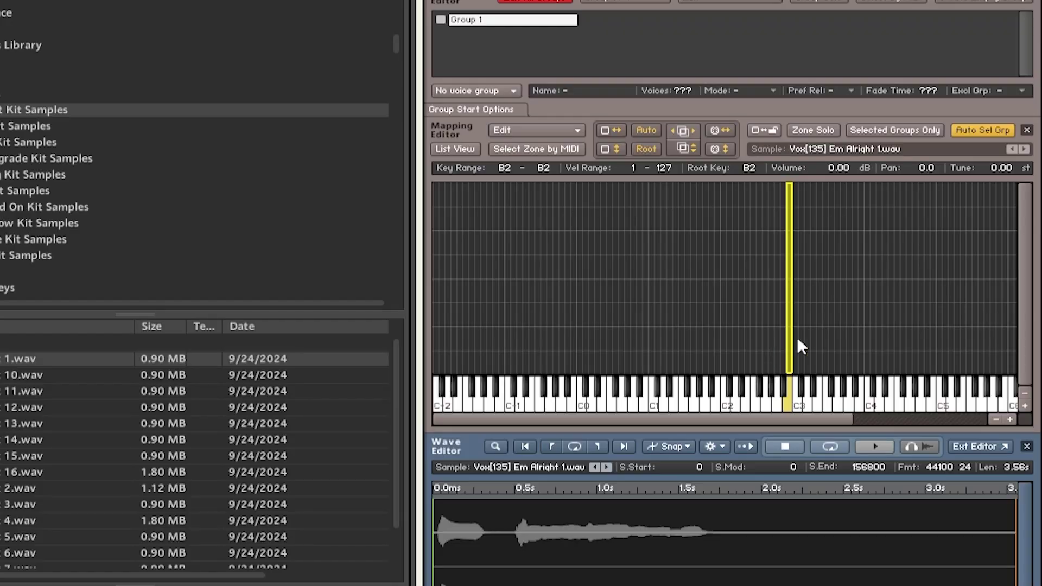
pyautogui.moveTo(792, 346); pyautogui.dragTo(797, 340)
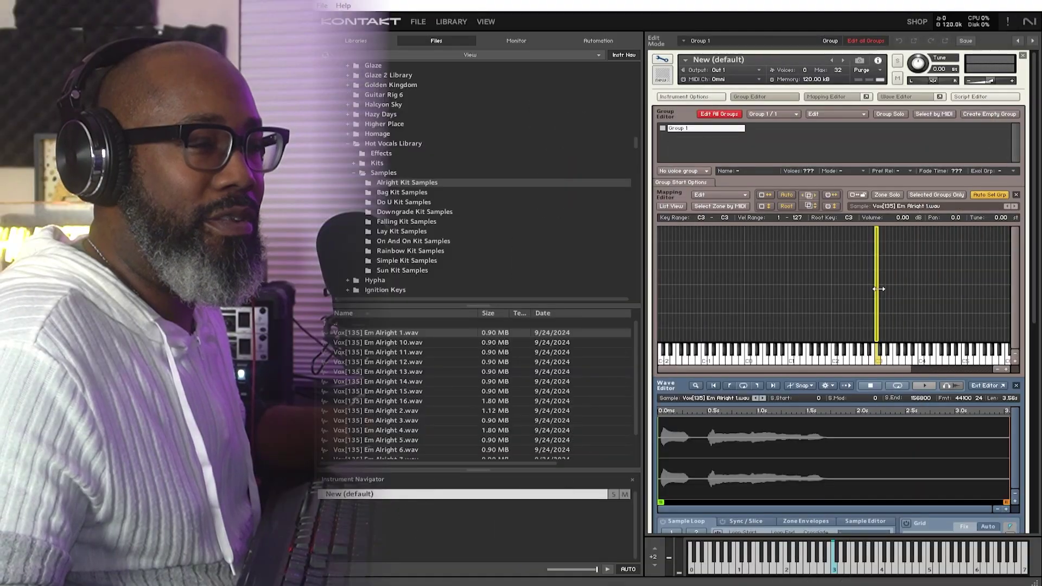
pyautogui.moveTo(878, 289); pyautogui.dragTo(936, 289)
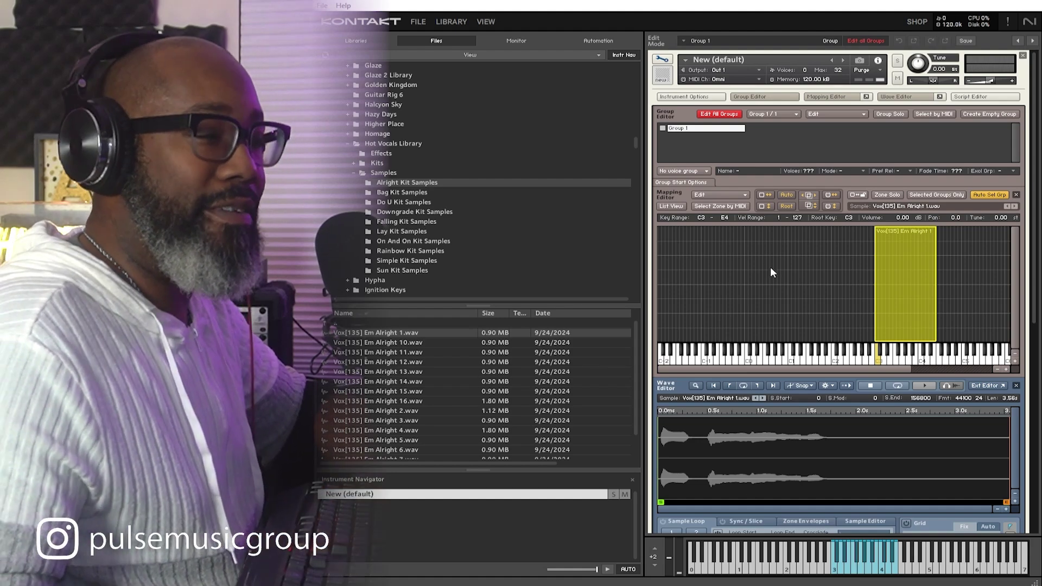
# - Trim the sample in the Wave Editor to start at about 0.5 s and end at about 1.7 s
pyautogui.scroll(-3, 772, 273)
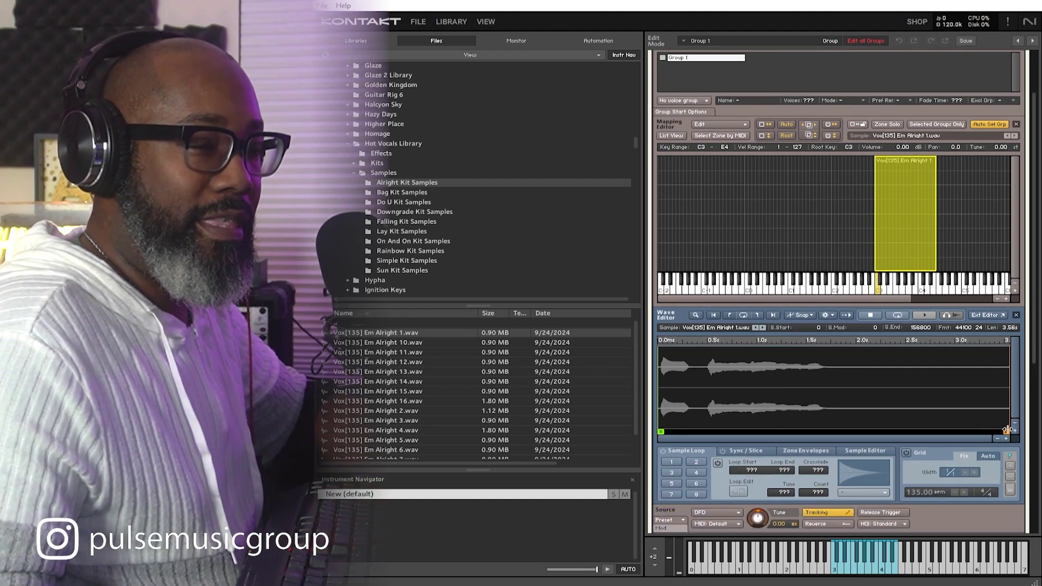
pyautogui.moveTo(1006, 432); pyautogui.dragTo(948, 432)
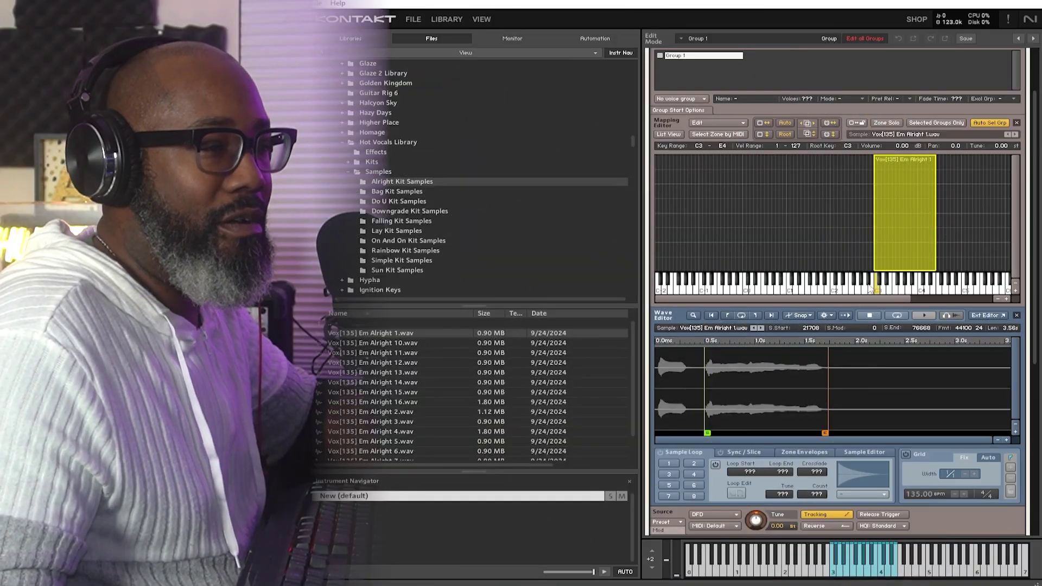
# - Examine the instrument's source, effects and modulation sections and their preset options
pyautogui.scroll(-1, 889, 410)
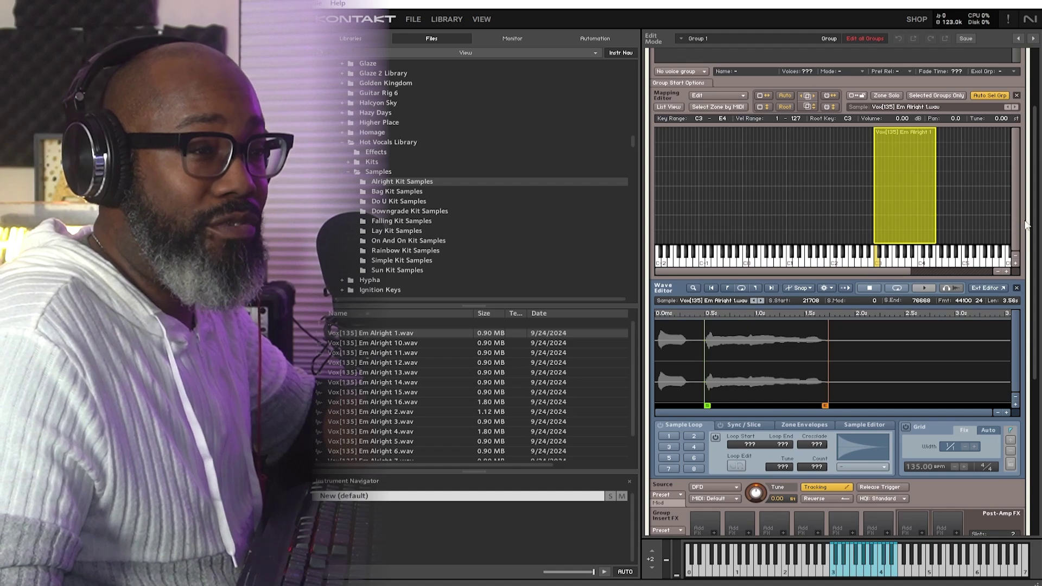
pyautogui.scroll(-8, 1014, 293)
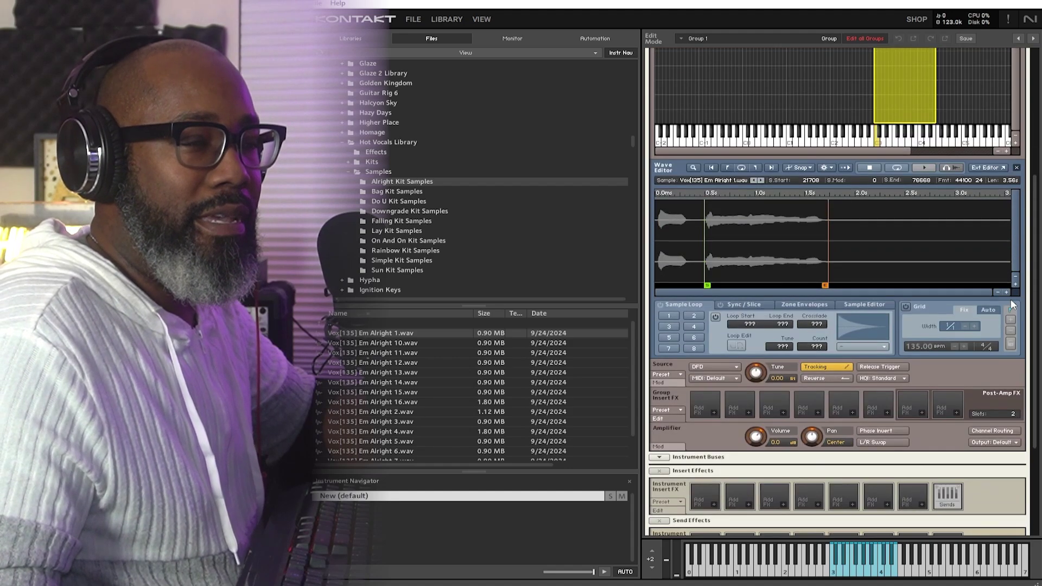
pyautogui.scroll(-1, 697, 295)
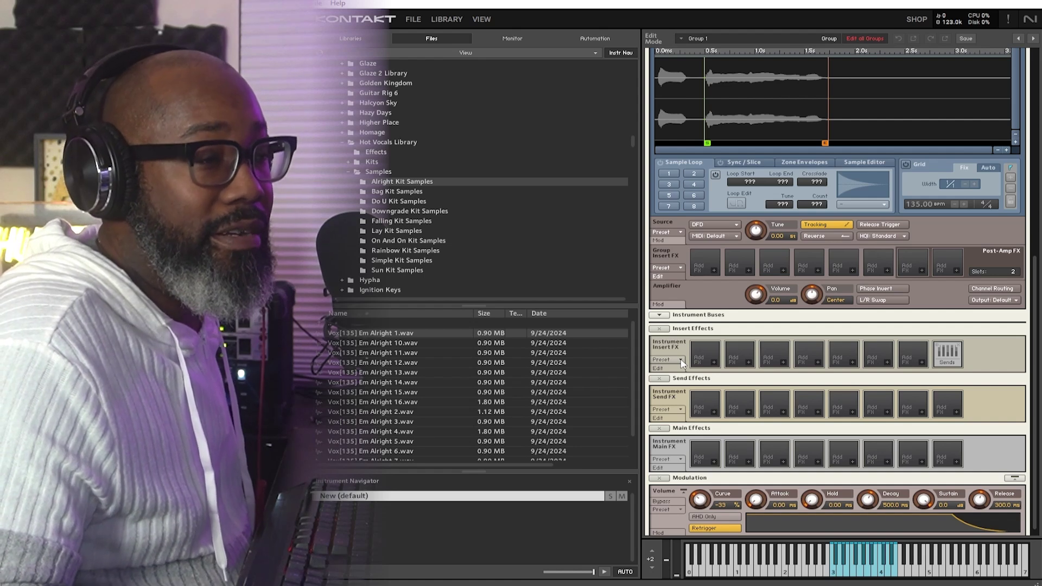
pyautogui.click(681, 360)
pyautogui.moveTo(682, 372)
pyautogui.moveTo(797, 372)
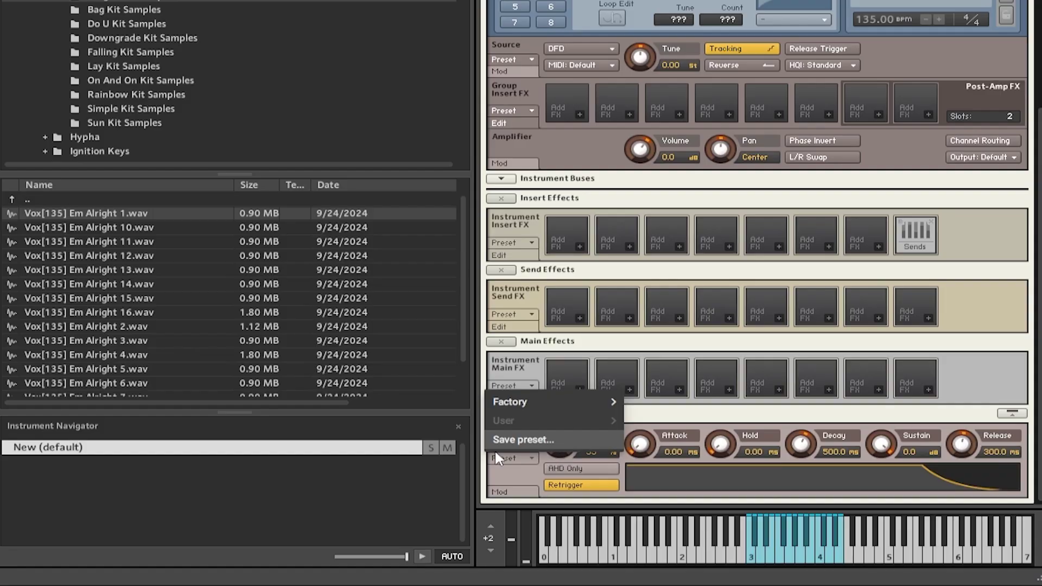
pyautogui.click(835, 462)
# - Add a Raum reverb to the first slot of the Instrument Main FX
pyautogui.click(582, 390)
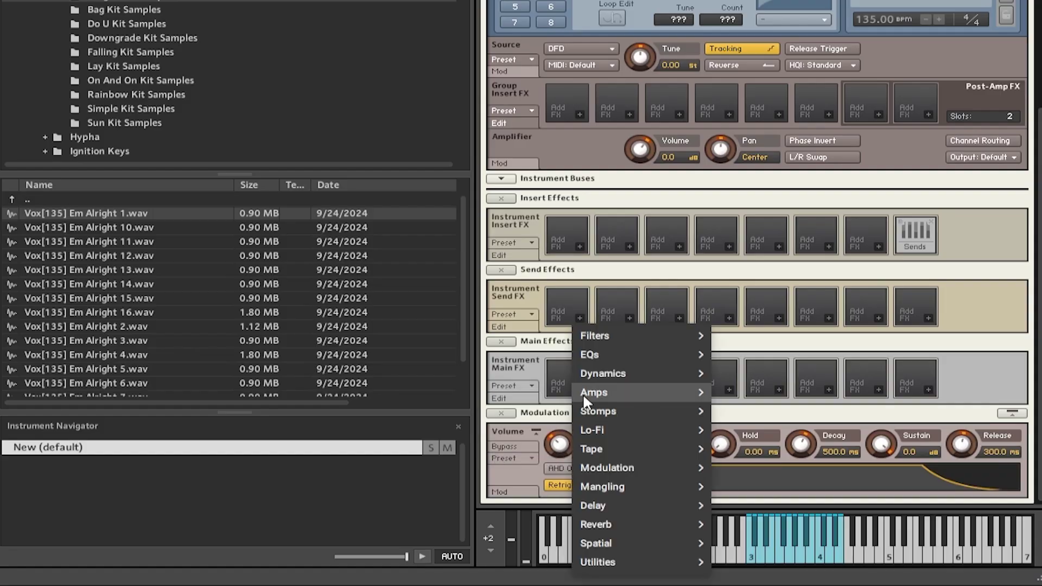
pyautogui.moveTo(616, 523)
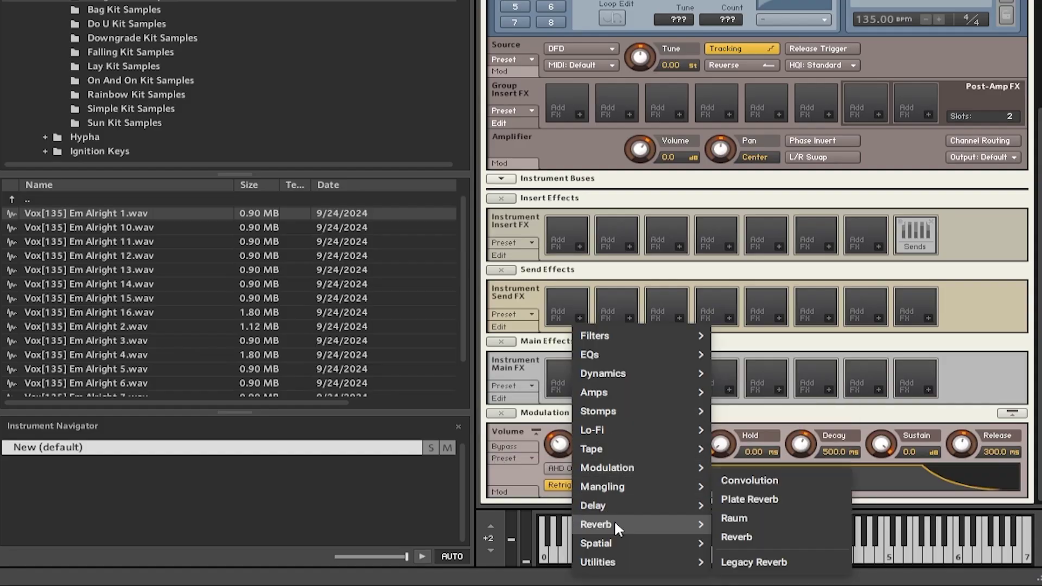
pyautogui.click(759, 517)
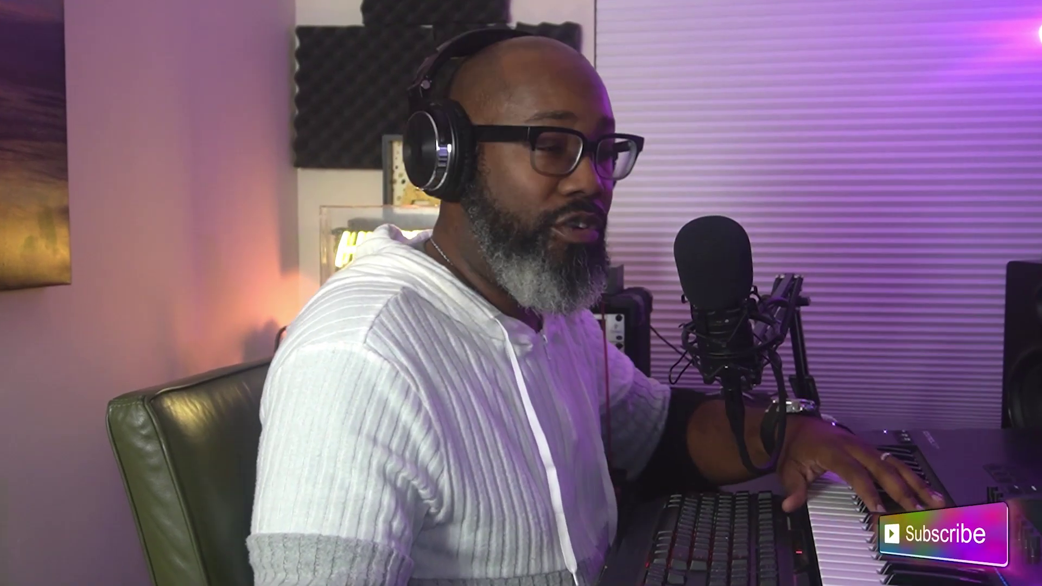